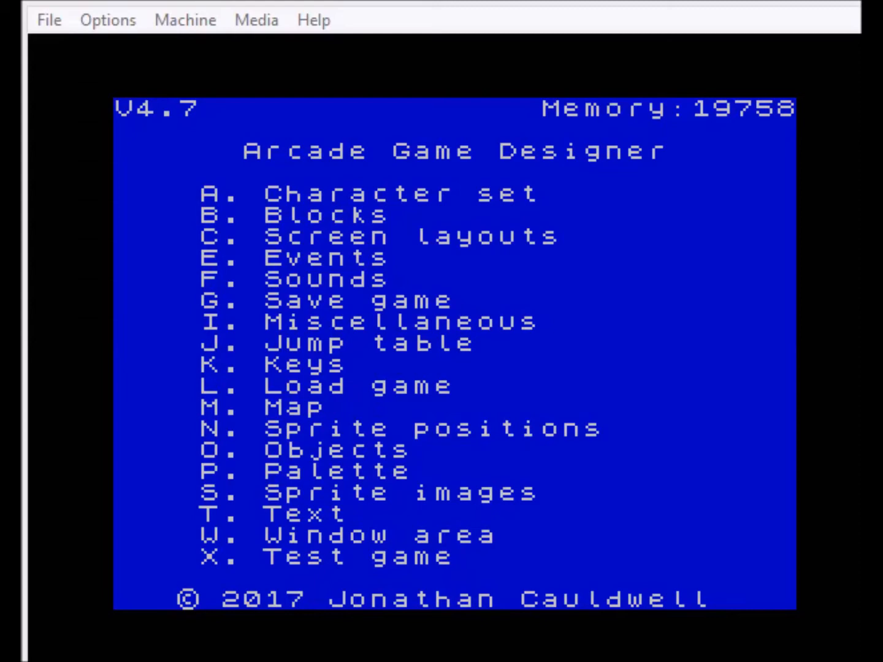
Step: Open the screen layouts editor and count the blocks across the top row of screen 0
key(alt+Tab)
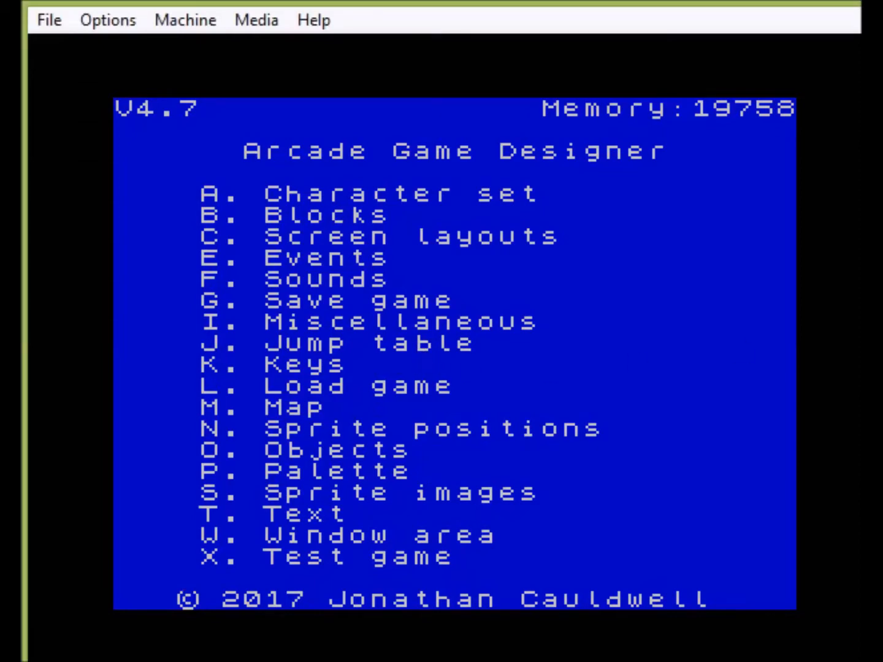
key(c)
key(p)
key(p)
key(p)
key(p)
key(p)
key(p)
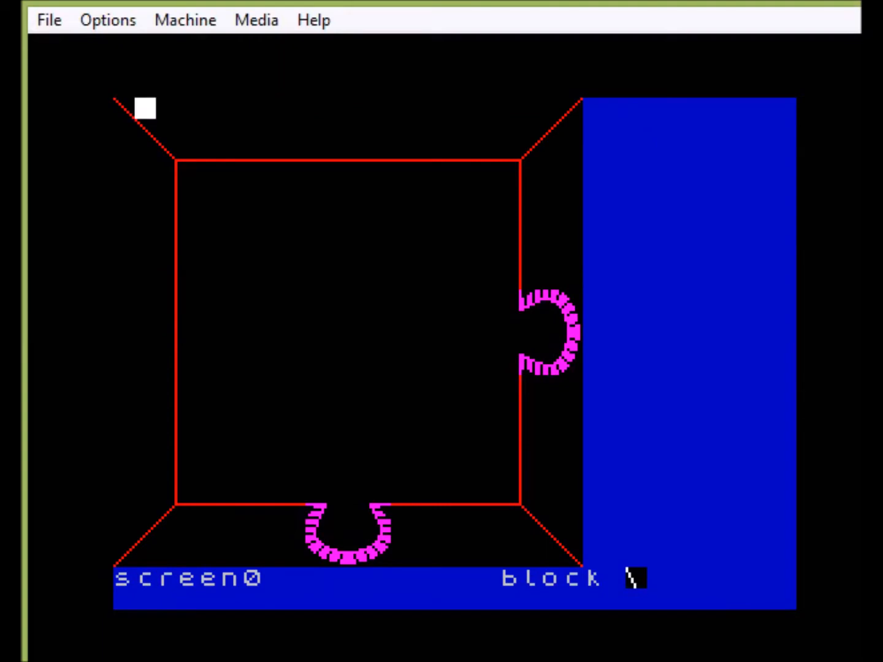
key(p)
key(p)
key(p)
key(p)
key(p)
key(p)
key(p)
key(p)
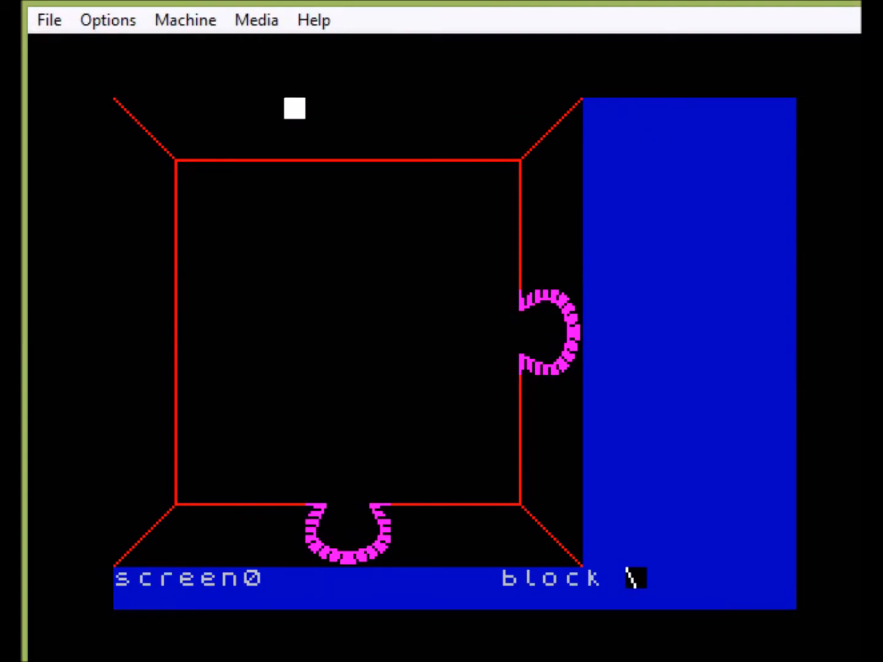
key(p)
key(p)
key(p)
key(p)
key(p)
key(p)
Step: Count the block rows down screen 0, and return the cursor to the top-left block
key(a)
key(a)
key(a)
key(a)
key(a)
key(a)
key(a)
key(a)
key(a)
key(a)
key(a)
key(a)
key(a)
key(a)
key(a)
key(a)
key(a)
key(a)
key(a)
key(a)
key(a)
key(q)
key(q)
key(q)
key(q)
key(q)
key(q)
key(q)
key(q)
key(q)
key(q)
key(q)
key(q)
key(q)
key(q)
key(q)
key(q)
key(q)
key(q)
key(q)
key(q)
key(q)
key(o)
key(o)
key(o)
key(o)
key(o)
key(o)
key(o)
key(o)
Step: Switch to Calculator and multiply 22 by 22 to get the number of blocks in the screen
click(769, 661)
drag(880, 174, 478, 167)
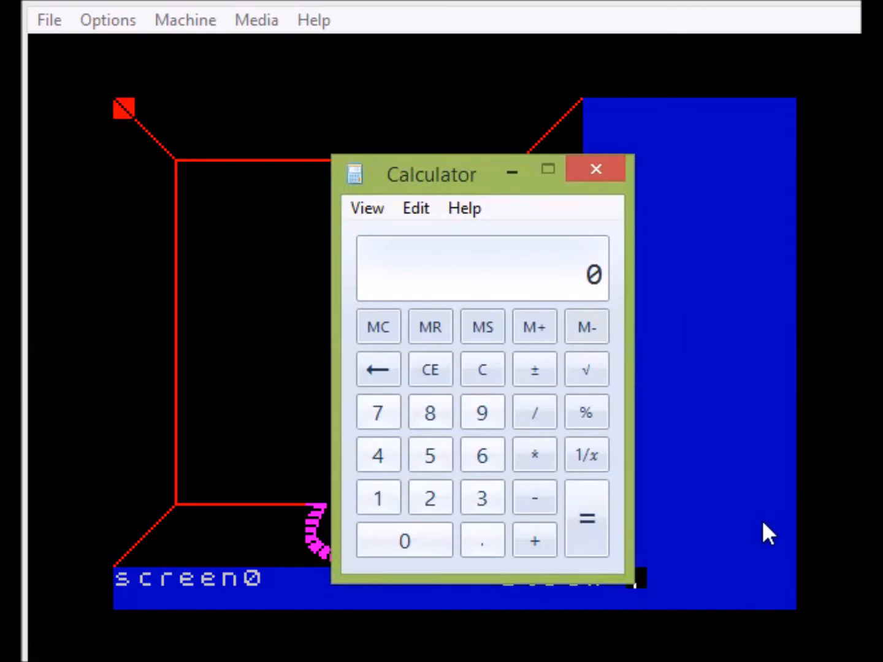
click(426, 508)
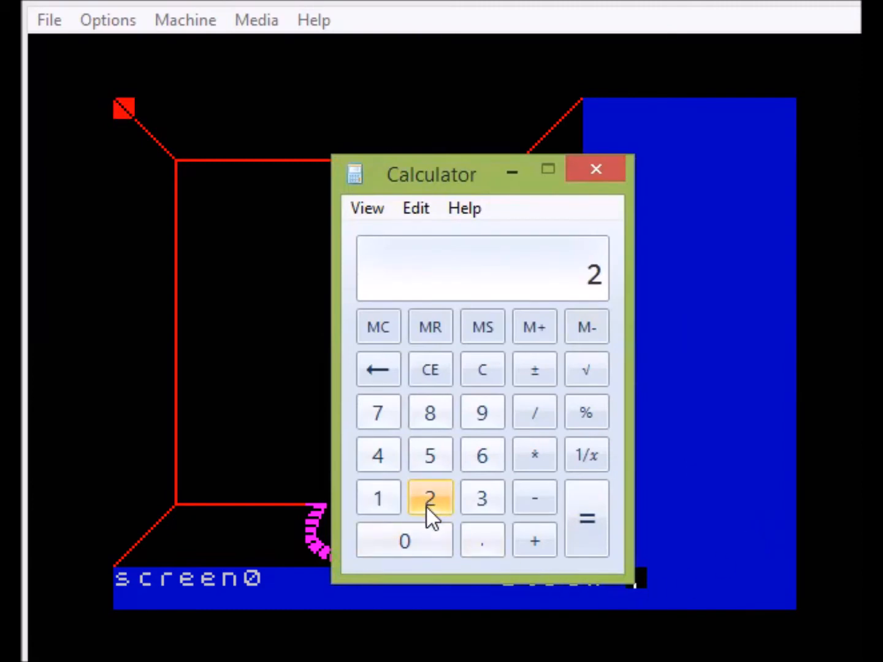
click(427, 508)
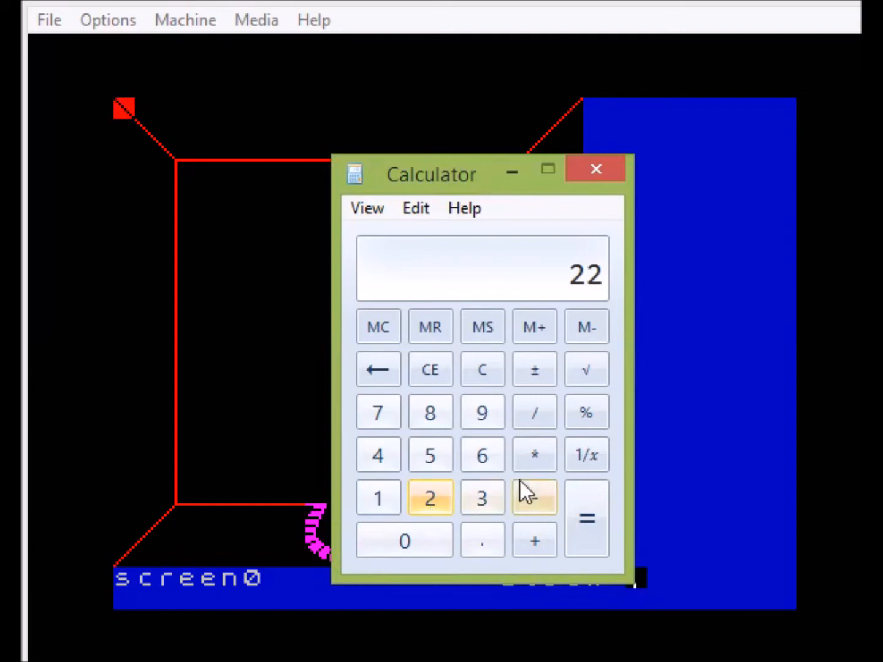
click(533, 456)
click(431, 503)
click(431, 504)
click(584, 535)
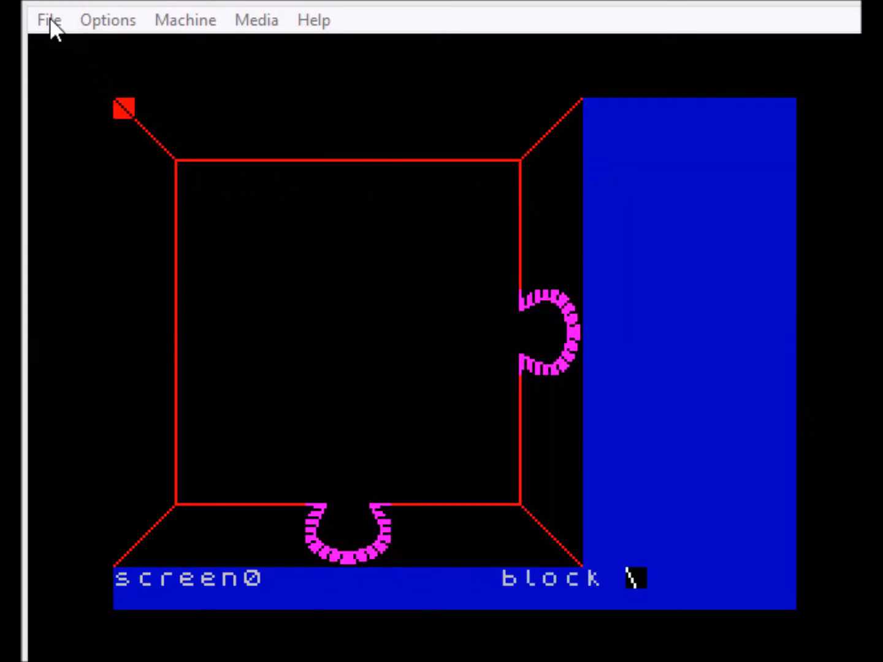
Step: In the Fuse emulator, start saving binary data to a file named atic_screen_1.bin in the AGD folder
click(51, 20)
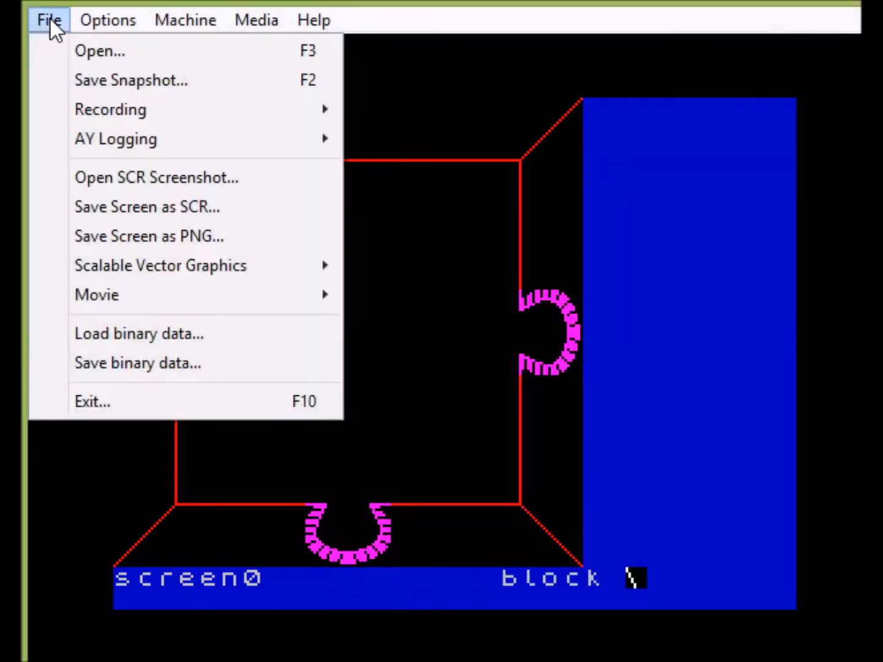
click(133, 364)
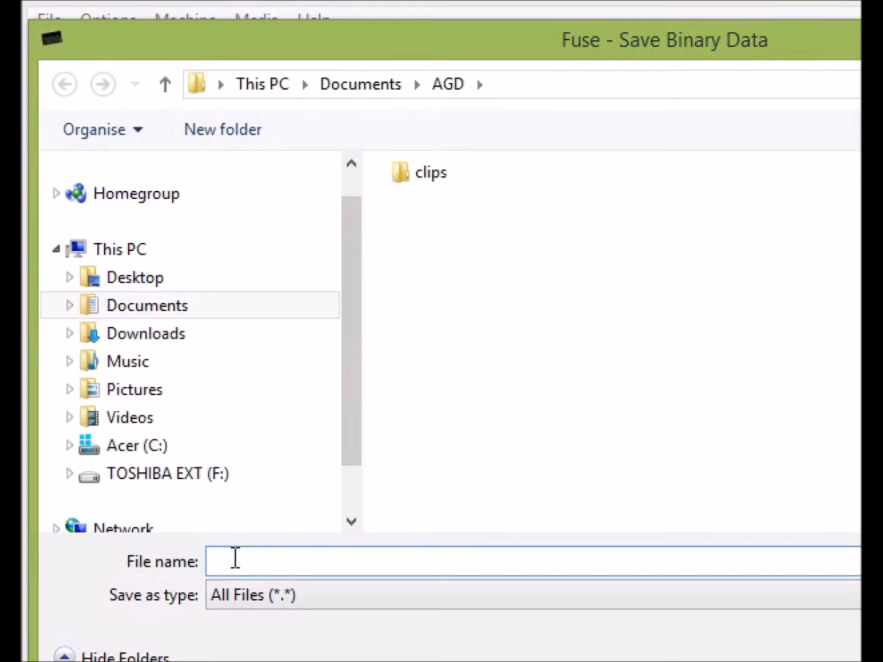
text(atic)
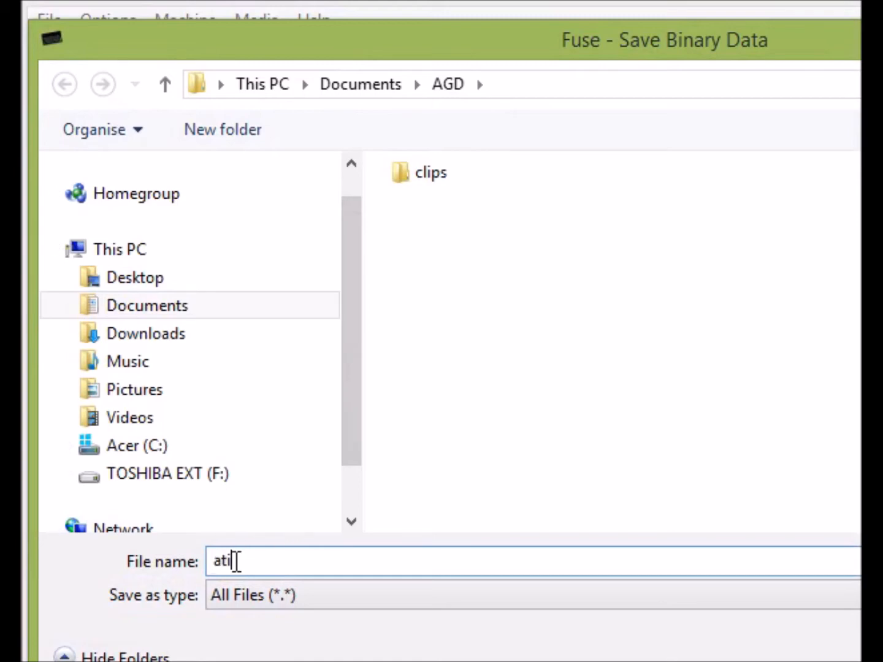
text(_scree)
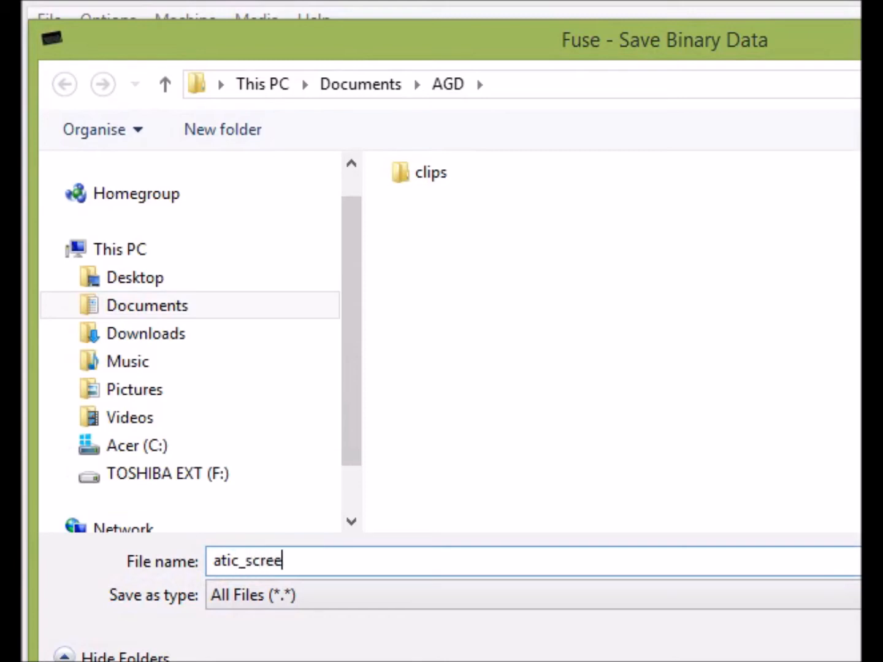
text(n_1.bin)
key(Return)
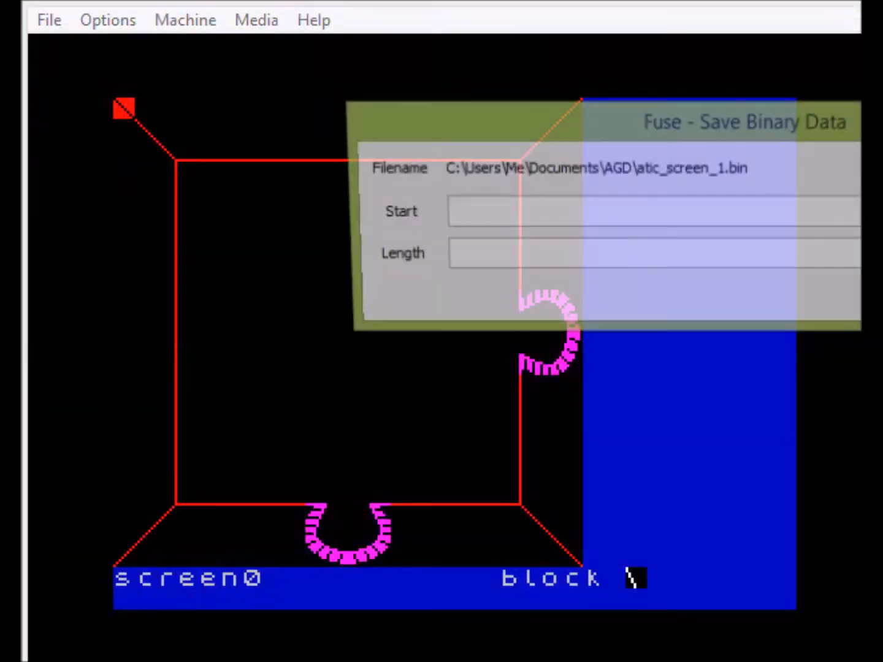
Step: Save the binary data with start address 64768 and length 484
click(482, 218)
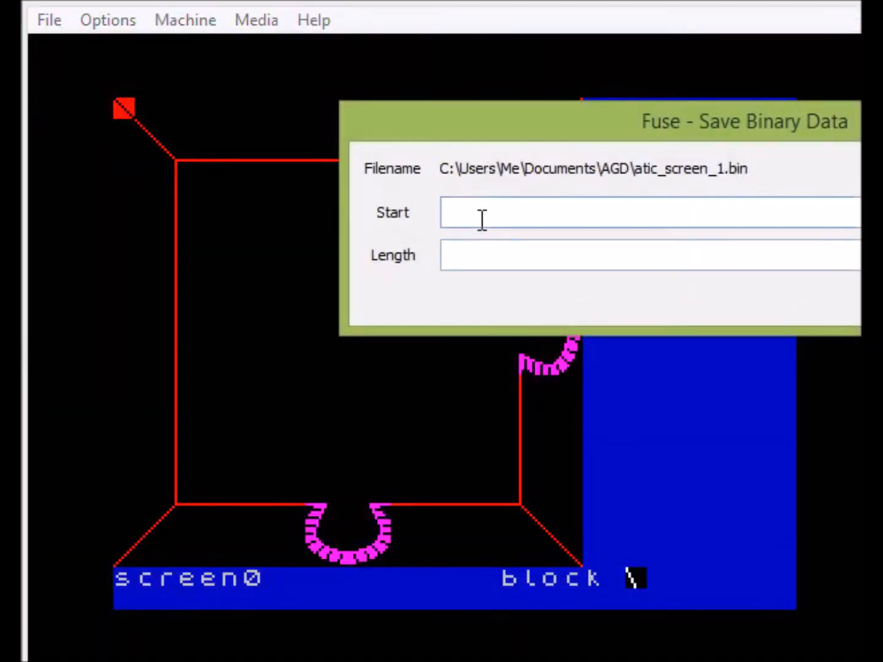
text(64768)
click(481, 252)
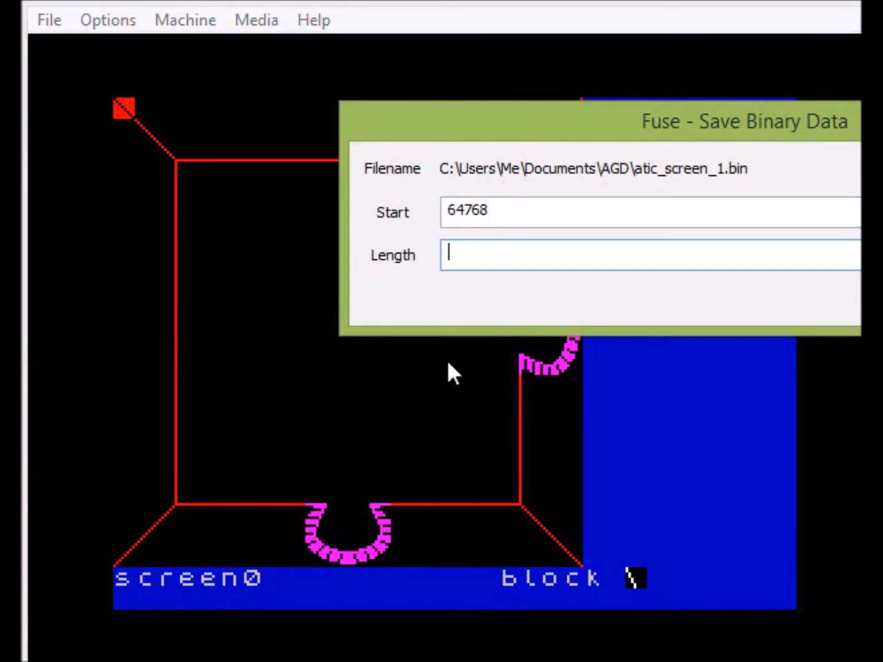
text(484)
key(Return)
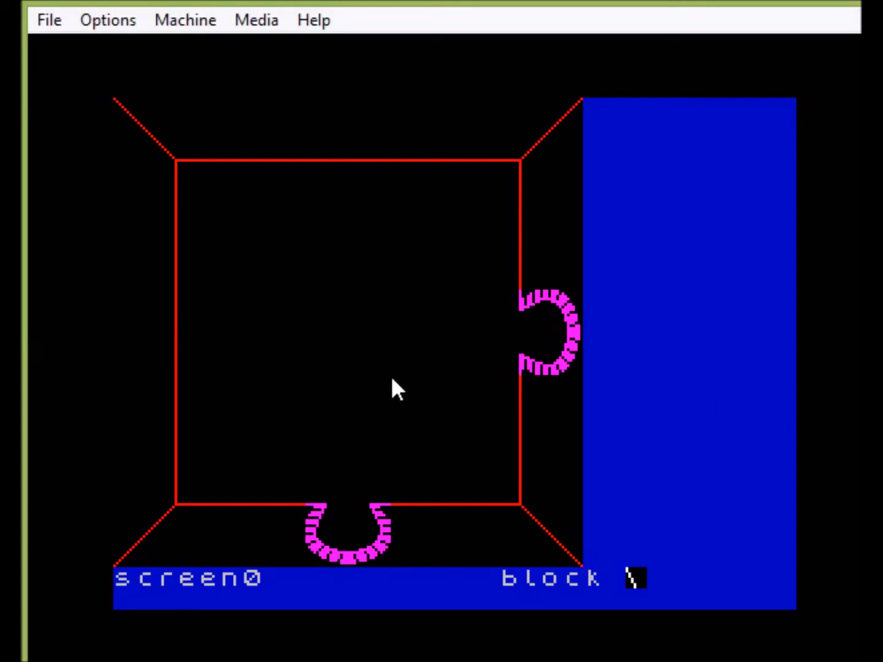
Step: Create a new blank screen and choose atic_screen_1.bin as the binary data to load into it
key(c)
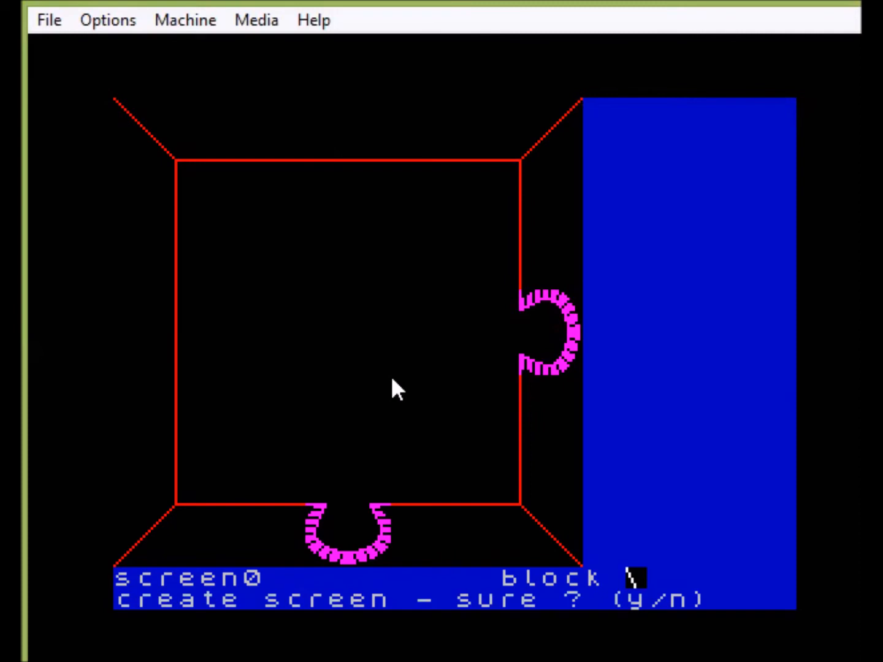
key(y)
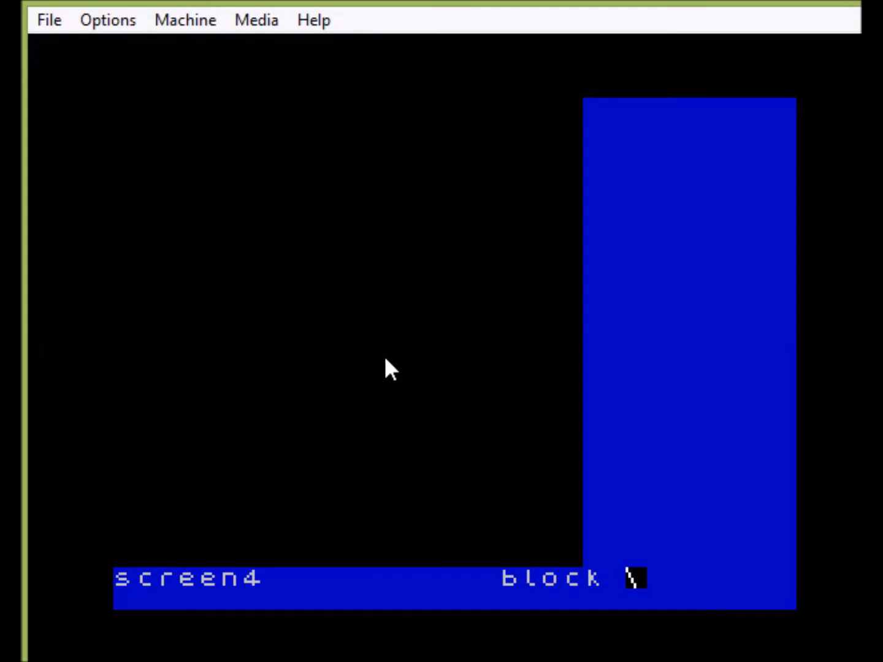
click(35, 26)
click(158, 333)
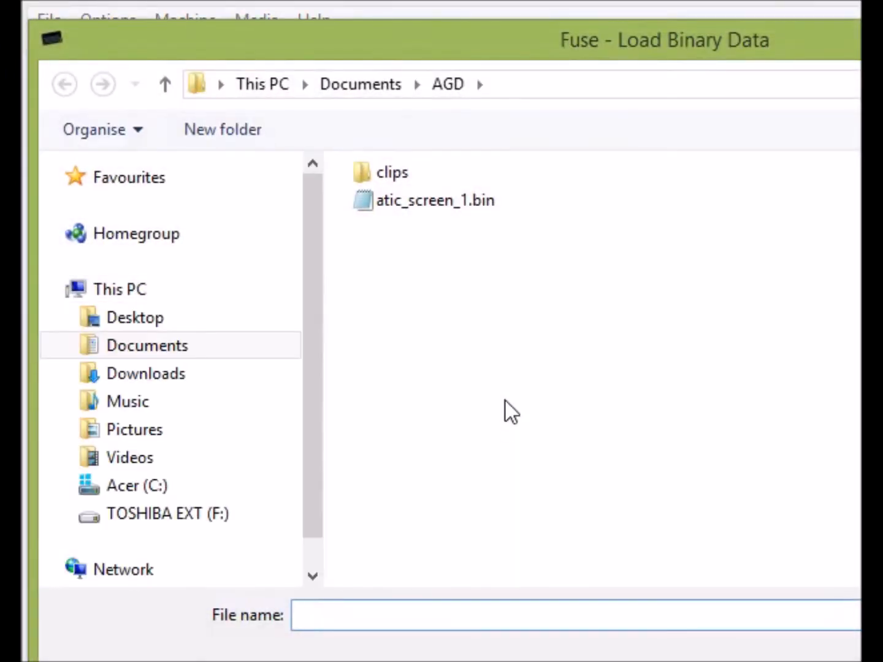
click(428, 210)
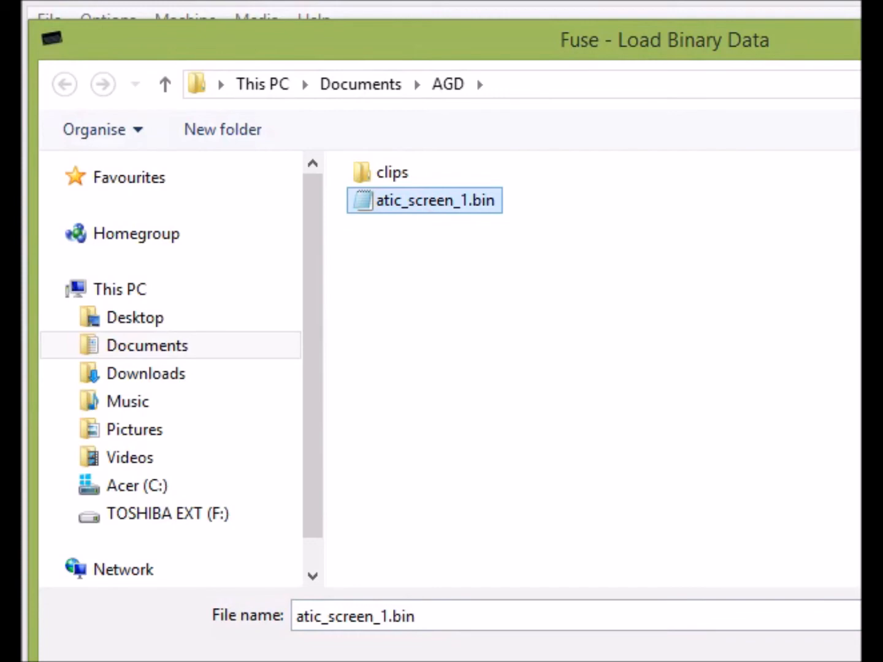
key(Return)
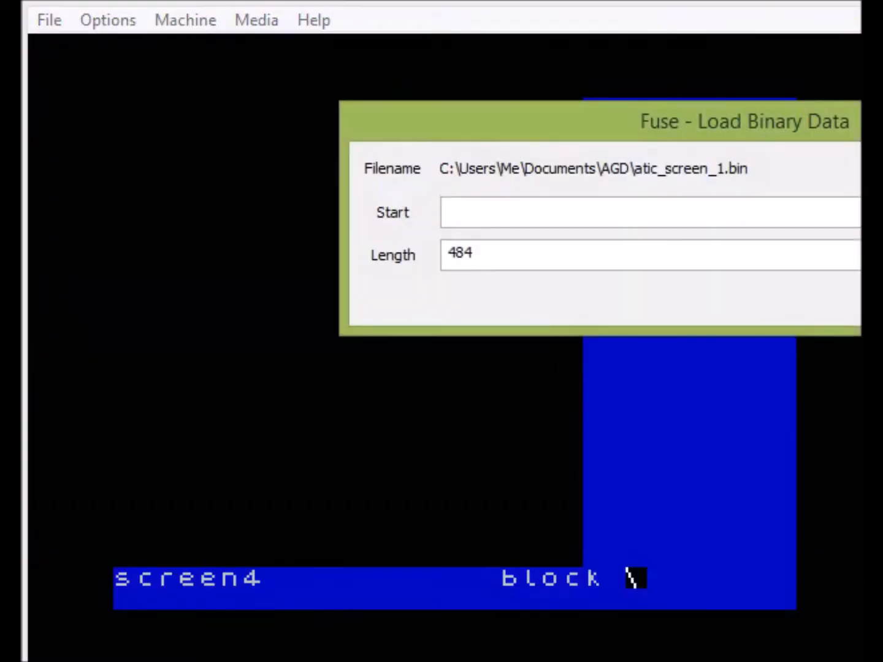
Step: Load the binary data at start address 64768, and refresh screen 4 by switching to screen 3 and back
click(463, 219)
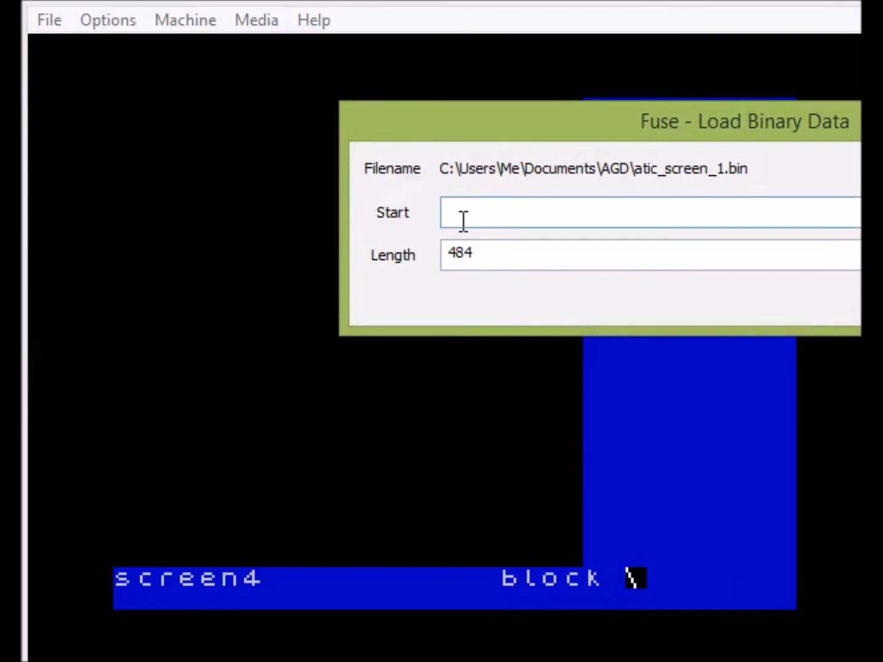
text(64768)
key(Return)
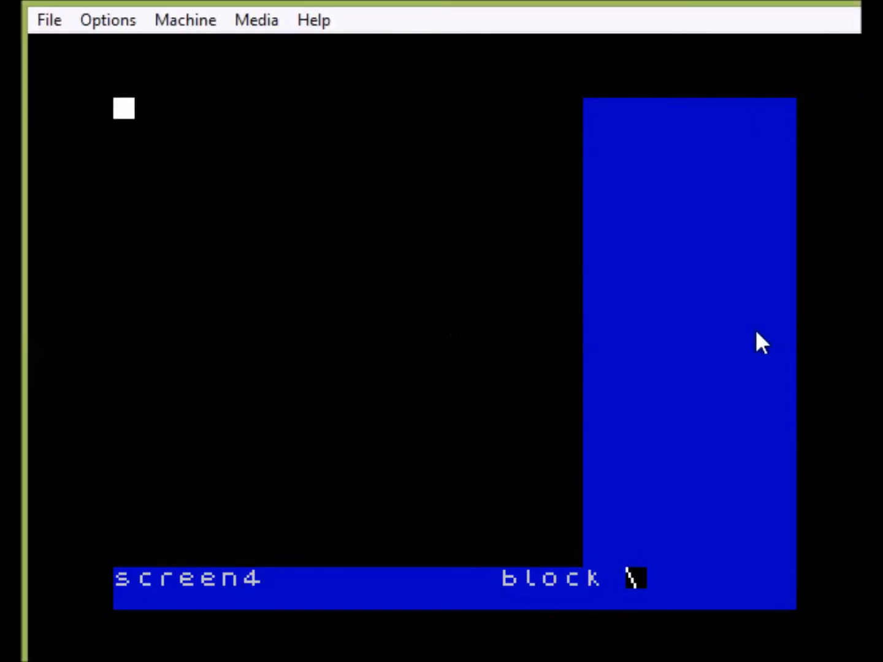
key(Left)
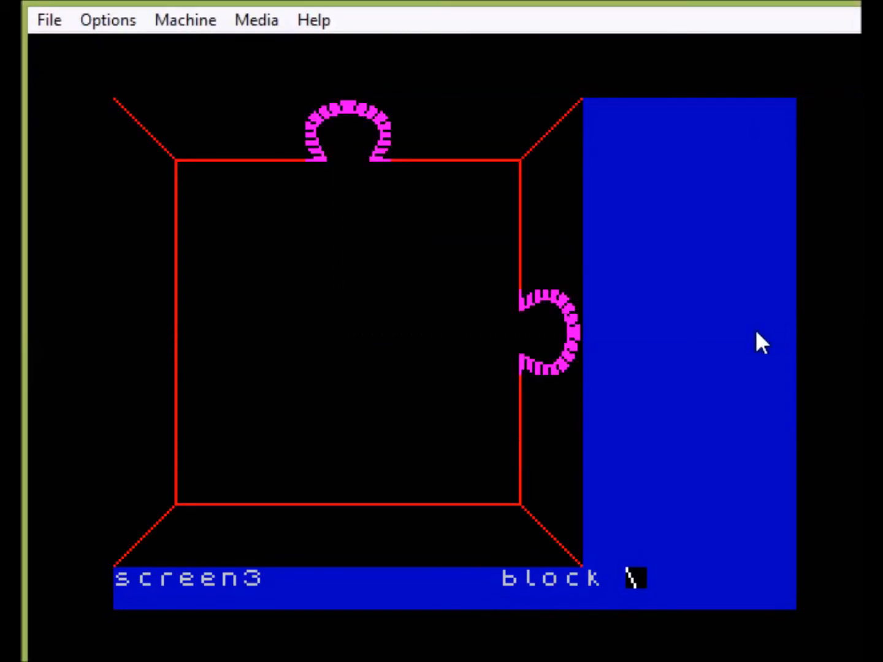
key(Right)
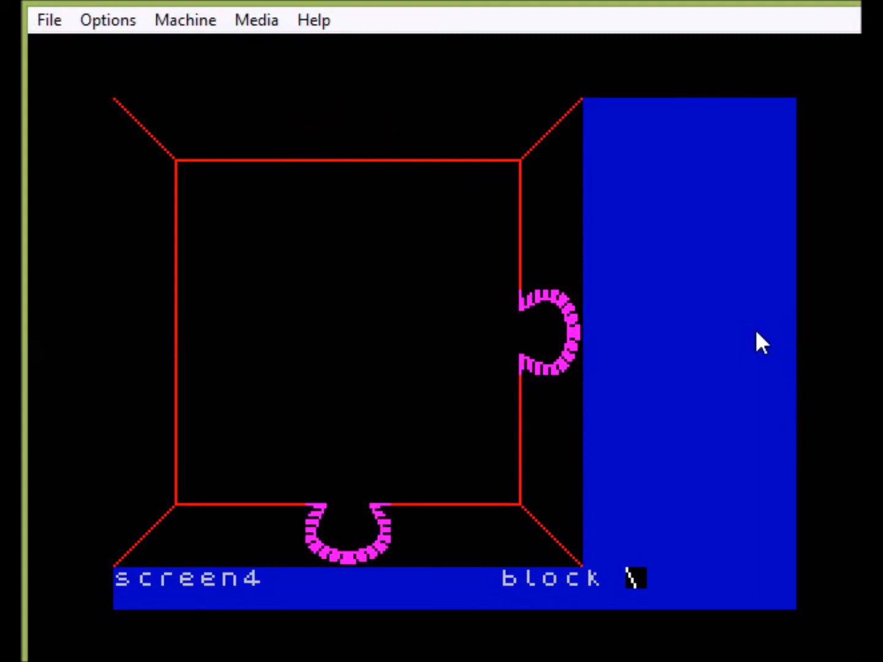
Step: Examine the copied layout on screen 4 by moving the cursor across it, and return to the main menu
key(Right)
key(Right)
key(Down)
key(Down)
key(Down)
key(Down)
key(Down)
key(Down)
key(Down)
key(Down)
key(Down)
key(Down)
key(Down)
key(Down)
key(Down)
key(Down)
key(Down)
key(Down)
key(Down)
key(Down)
key(Down)
key(Down)
key(Down)
key(Right)
key(Right)
key(Right)
key(Right)
key(Right)
key(Right)
key(Right)
key(Right)
key(Right)
key(Up)
key(Up)
key(Up)
key(Up)
key(Up)
key(Up)
key(Up)
key(Up)
key(Up)
key(Return)
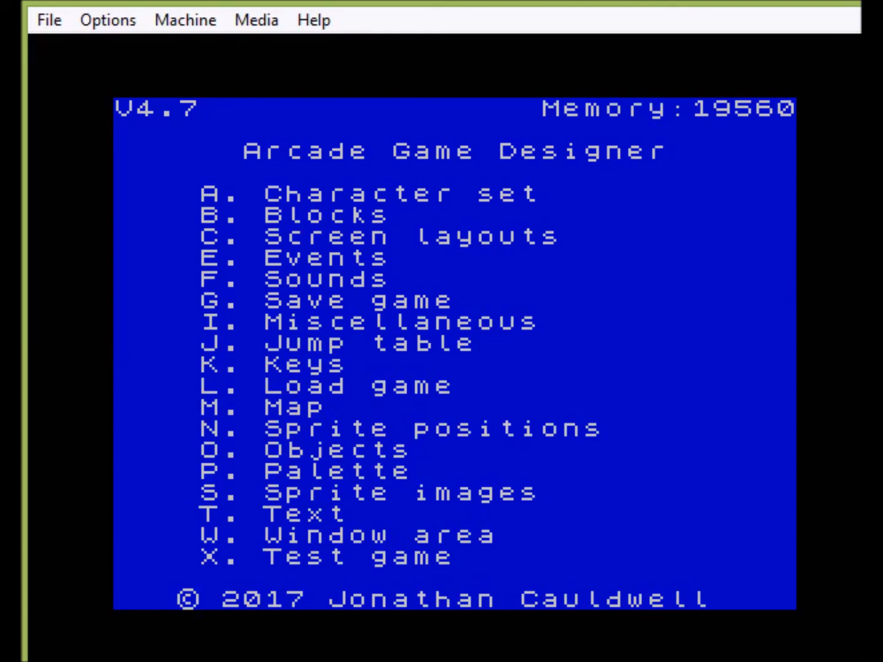
Step: Open the window area editor to view the size of the game's play area
key(alt+Tab)
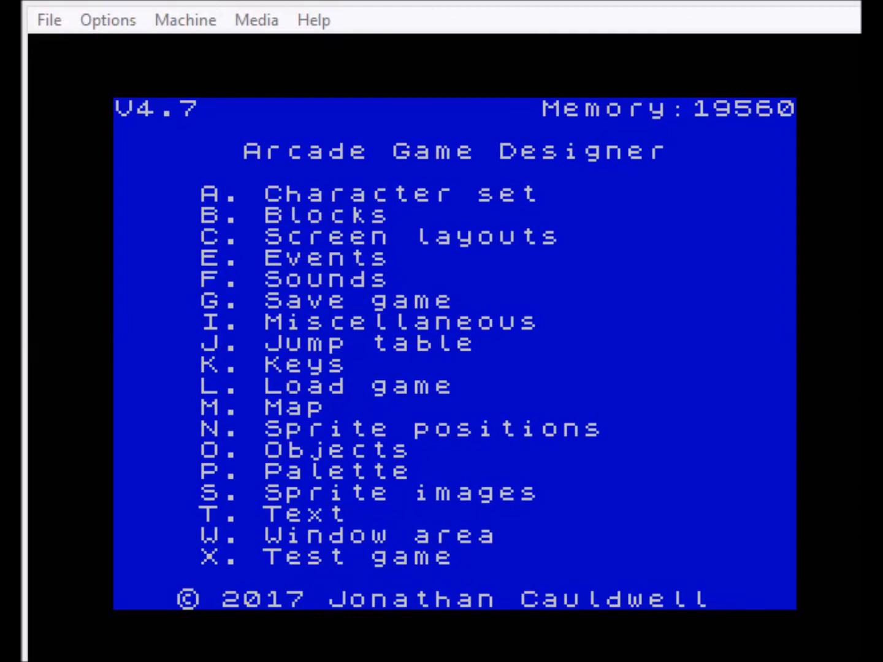
click(474, 462)
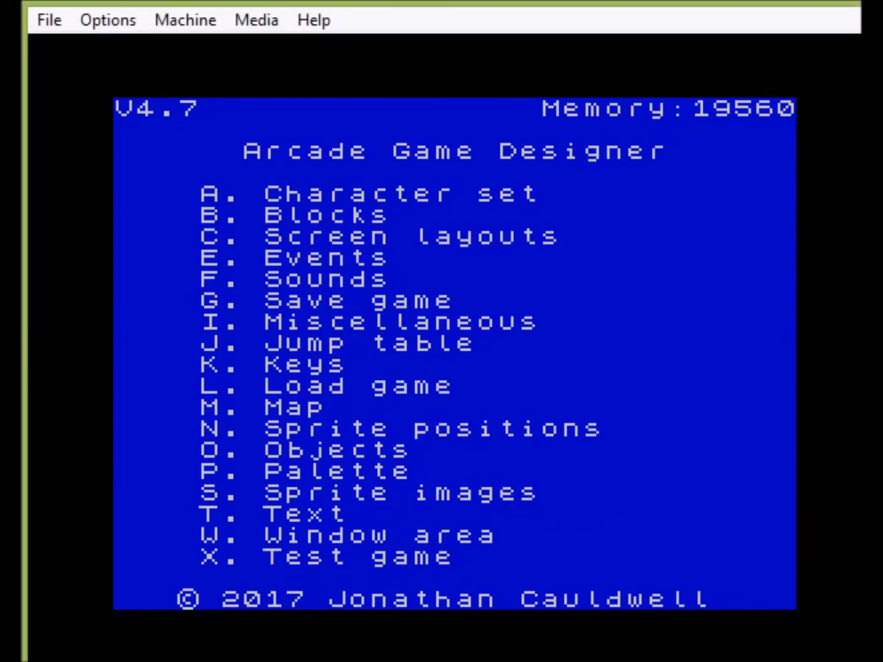
key(w)
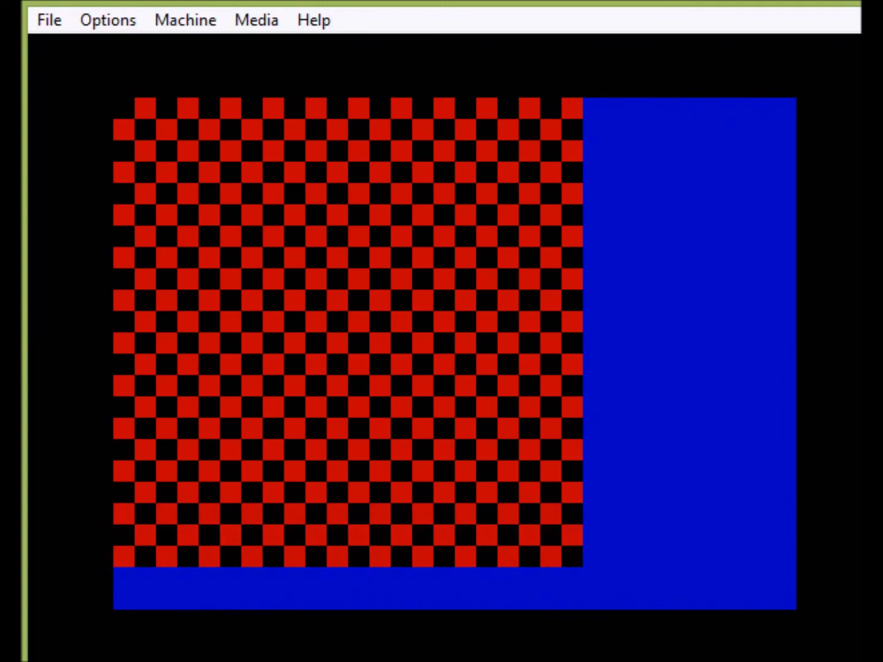